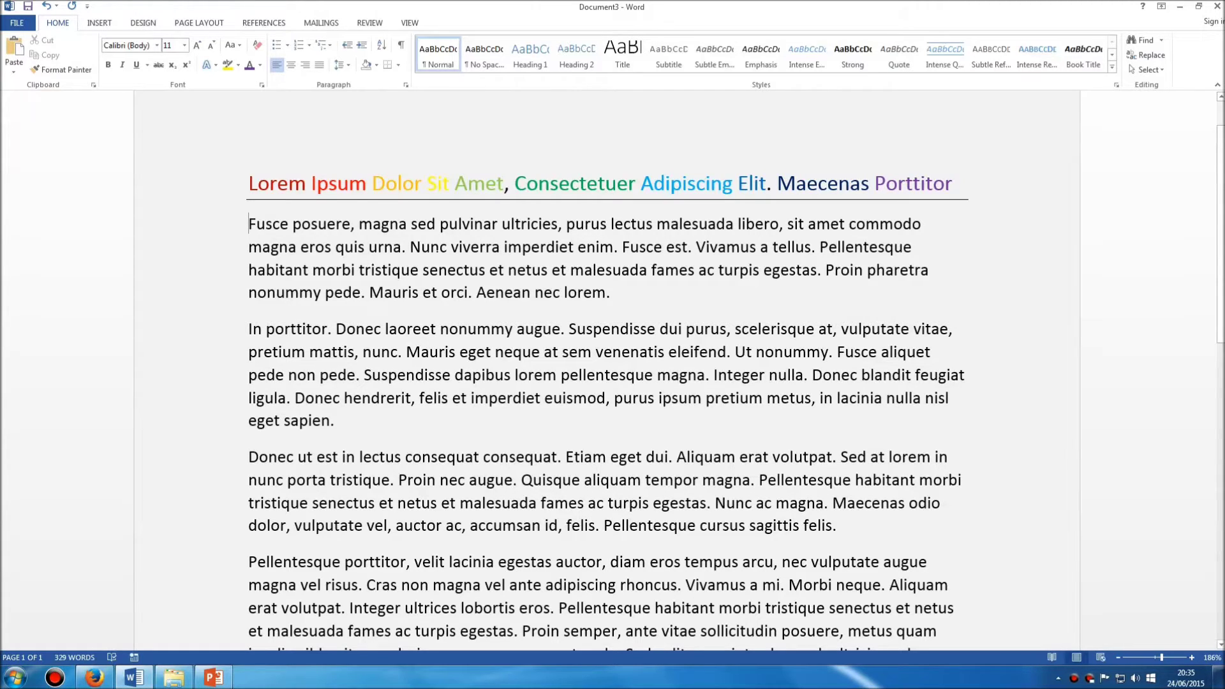
- Select the whole first body paragraph under the title and apply the purple font colour to it
triple_click(421, 247)
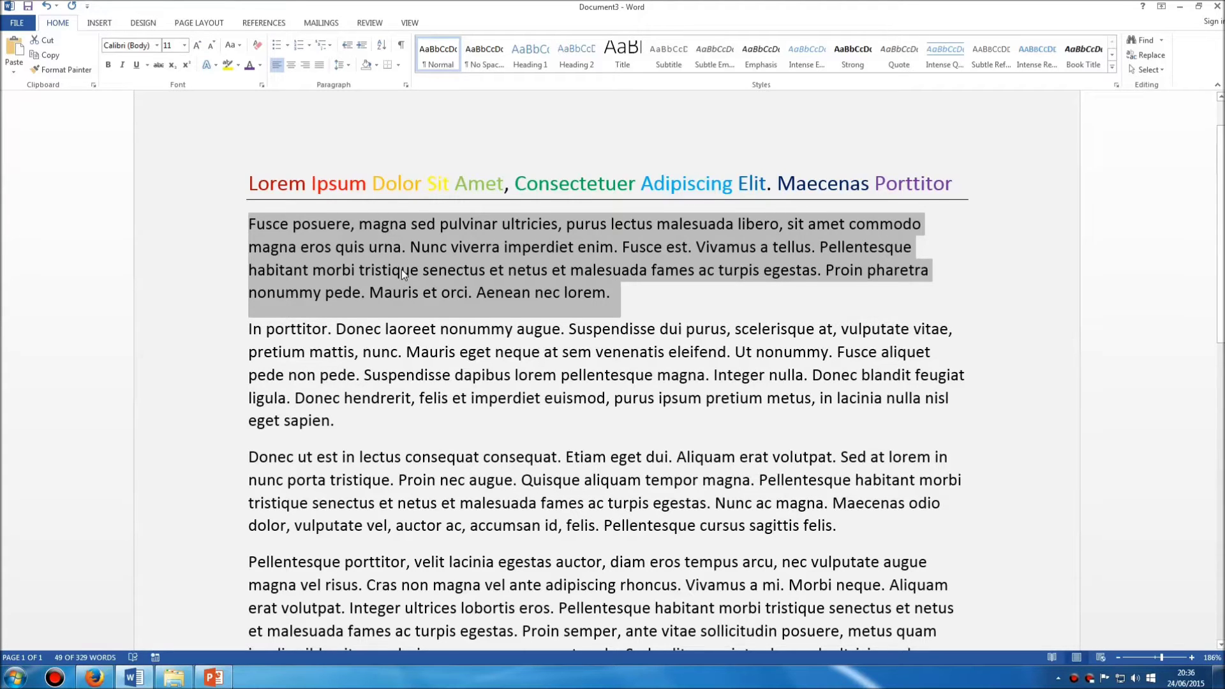
click(401, 269)
triple_click(378, 269)
click(380, 269)
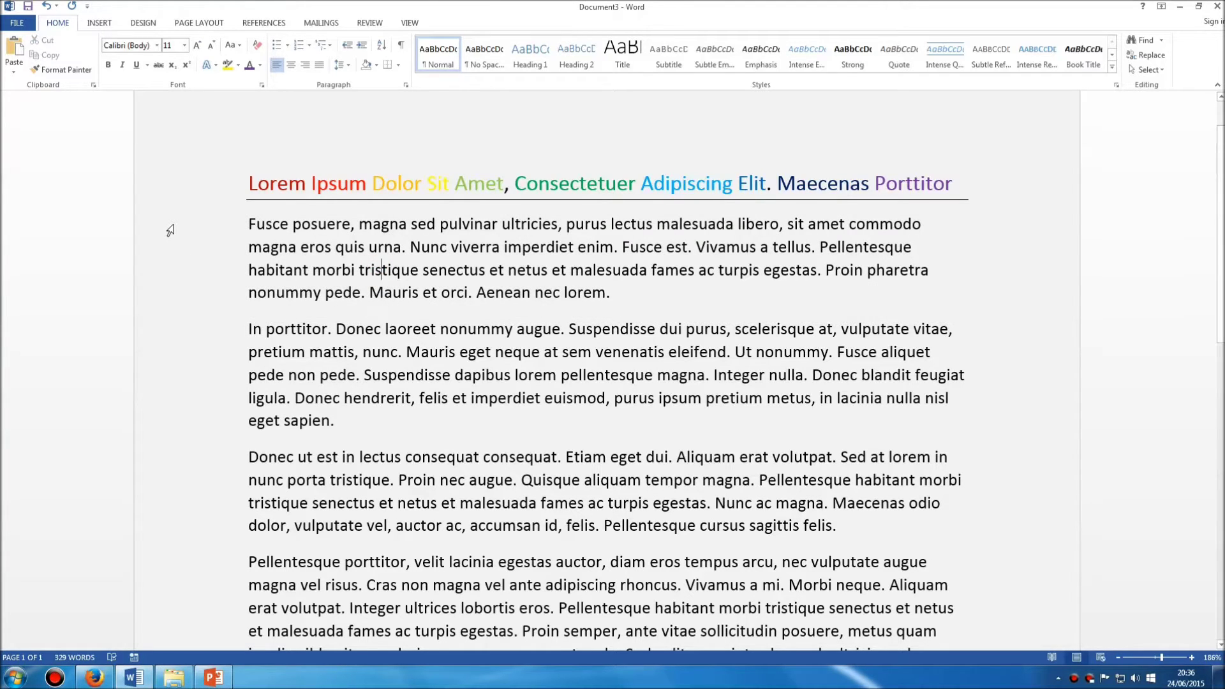
drag(170, 229, 170, 288)
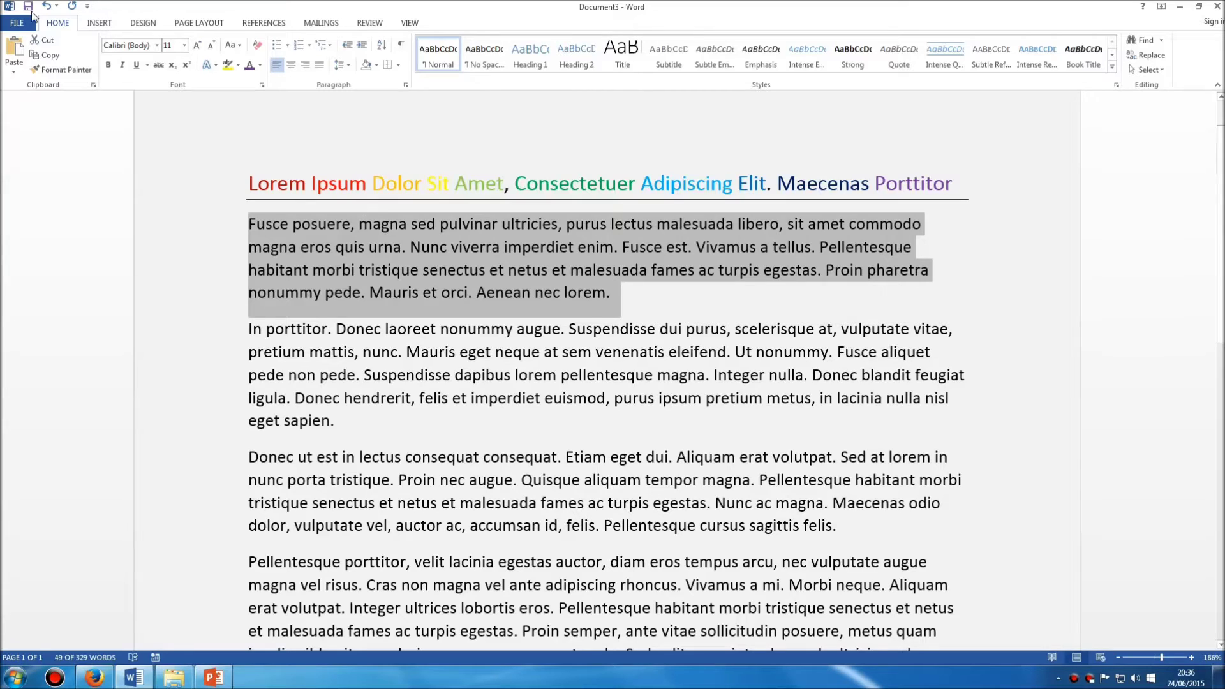
click(61, 24)
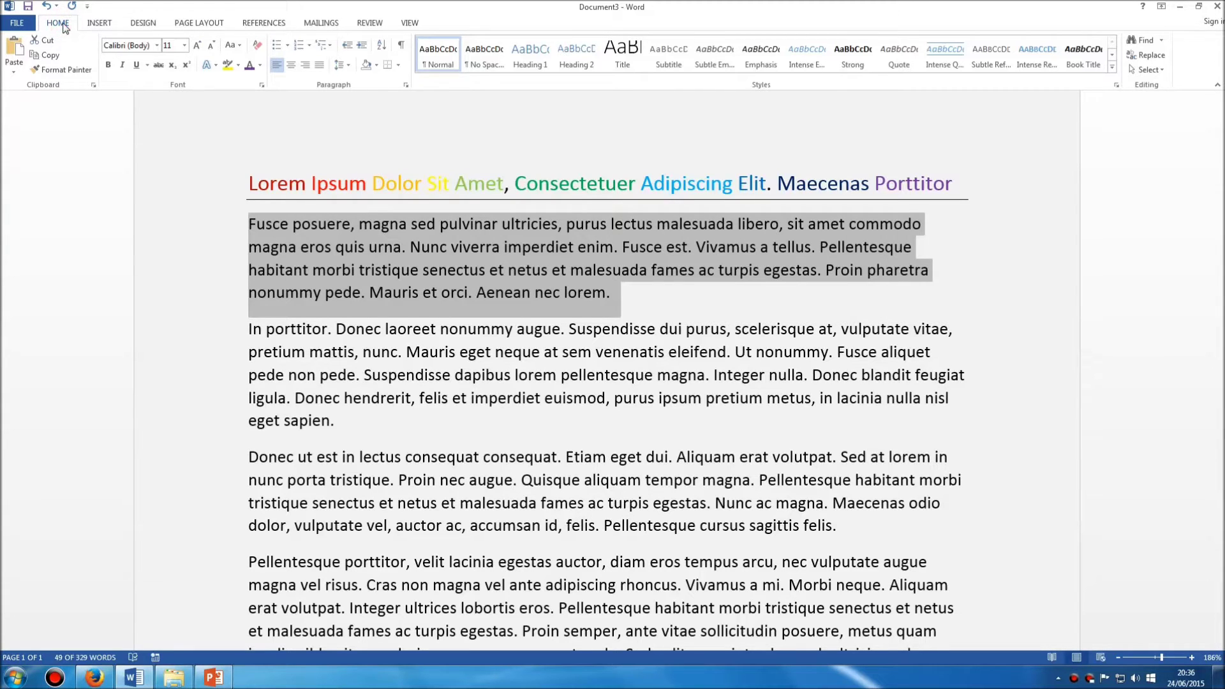
click(62, 69)
key(Escape)
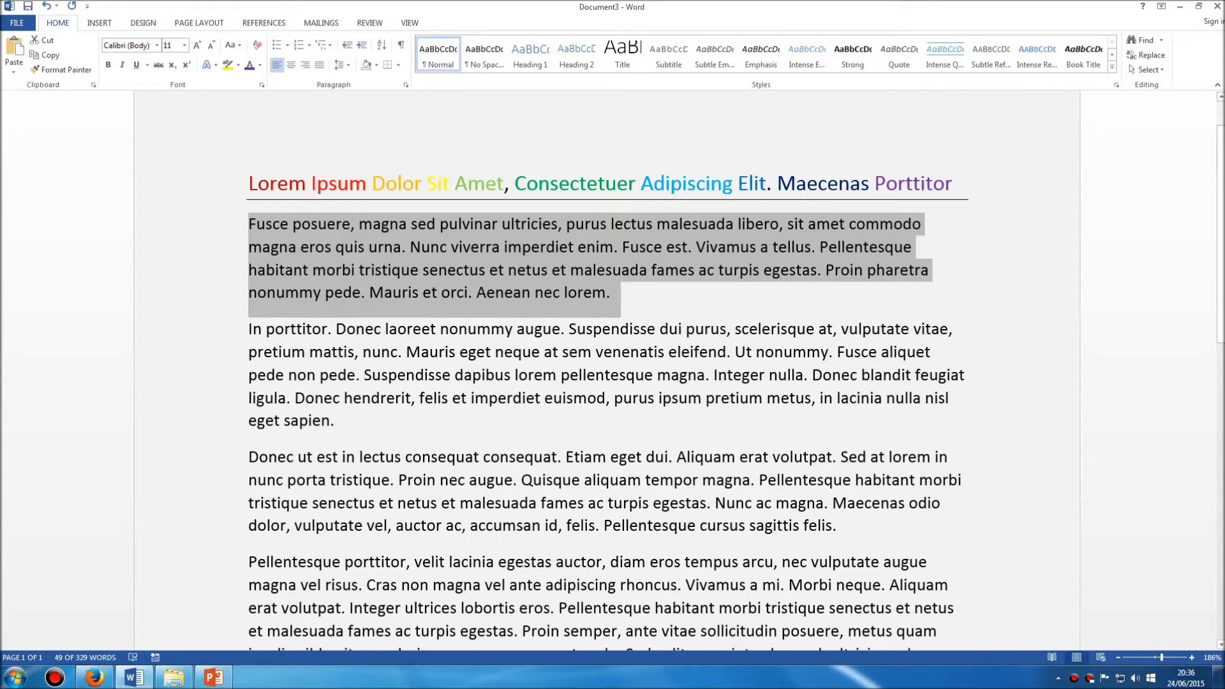
click(248, 66)
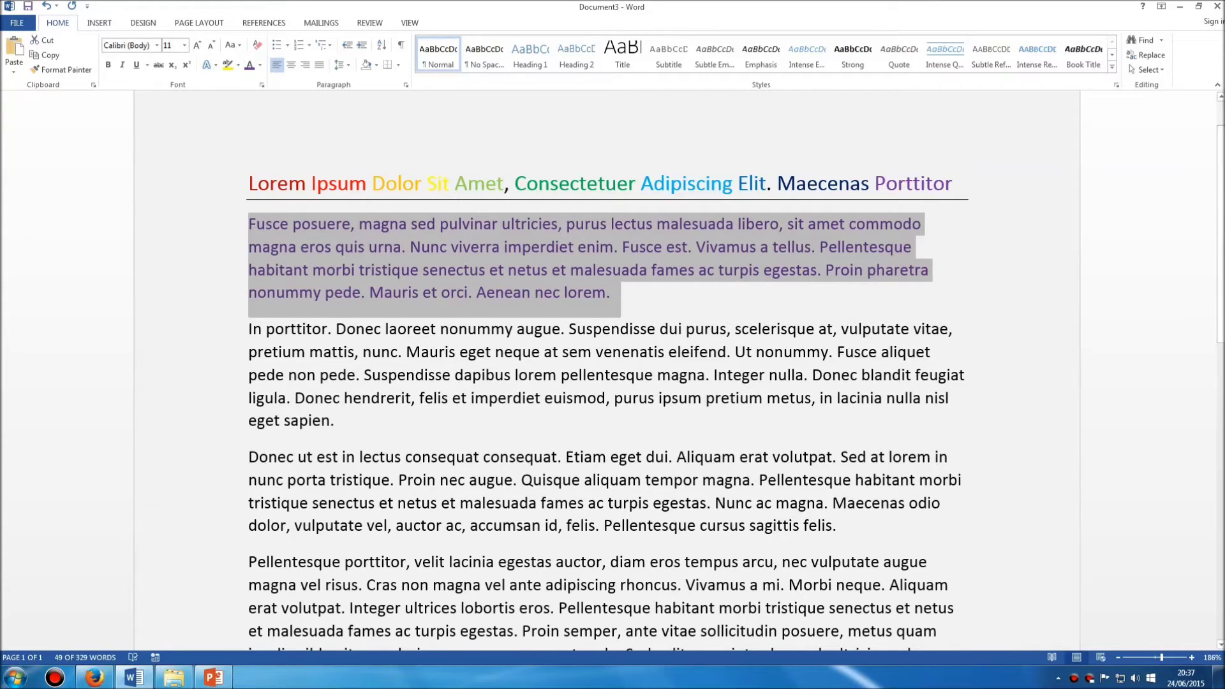
click(372, 351)
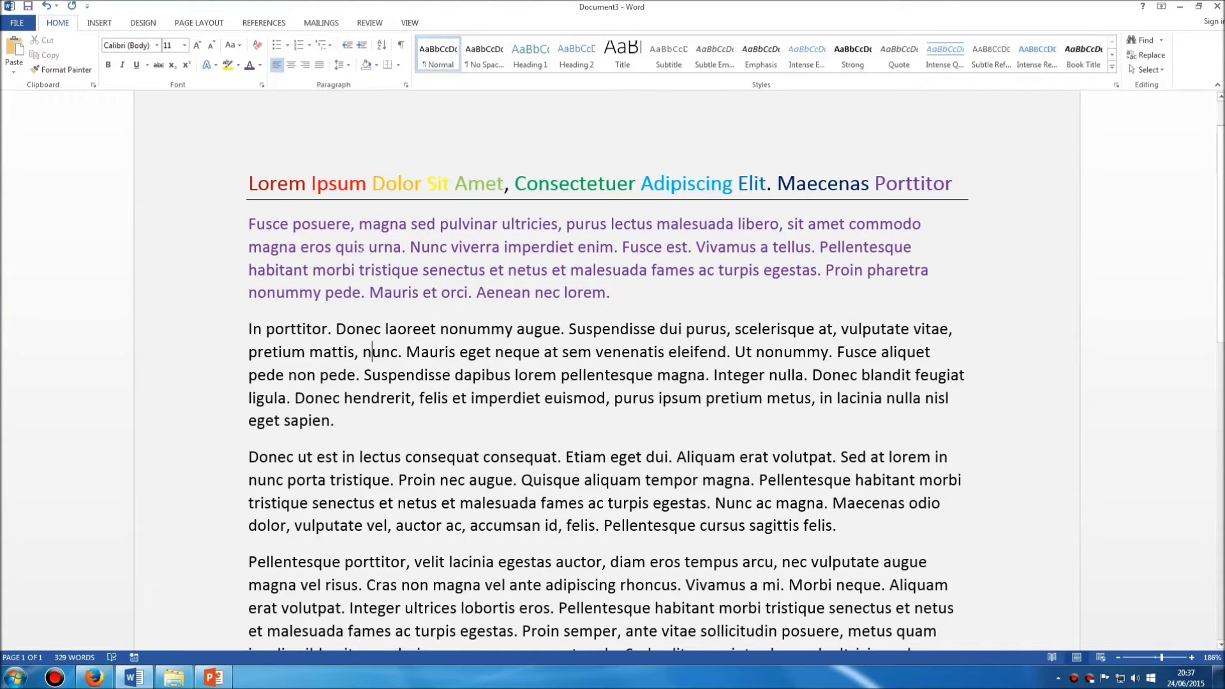
- Apply the same purple font colour to the third body paragraph, and undo the purple colouring of both paragraphs
triple_click(361, 248)
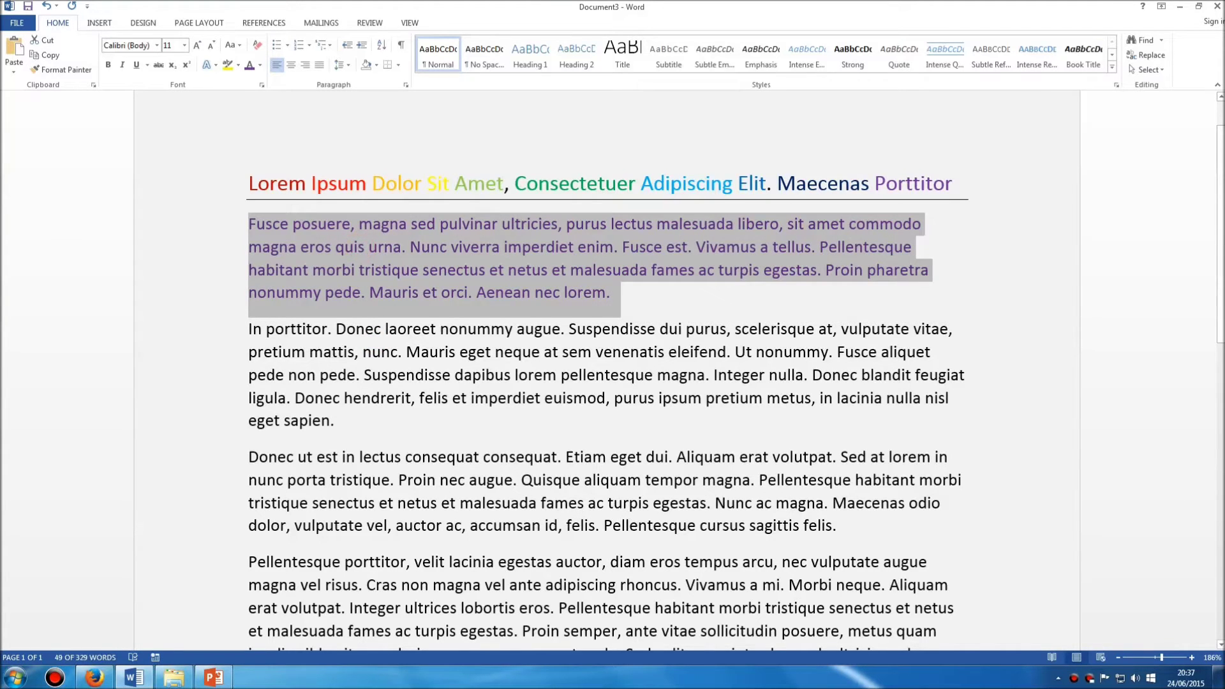
triple_click(323, 481)
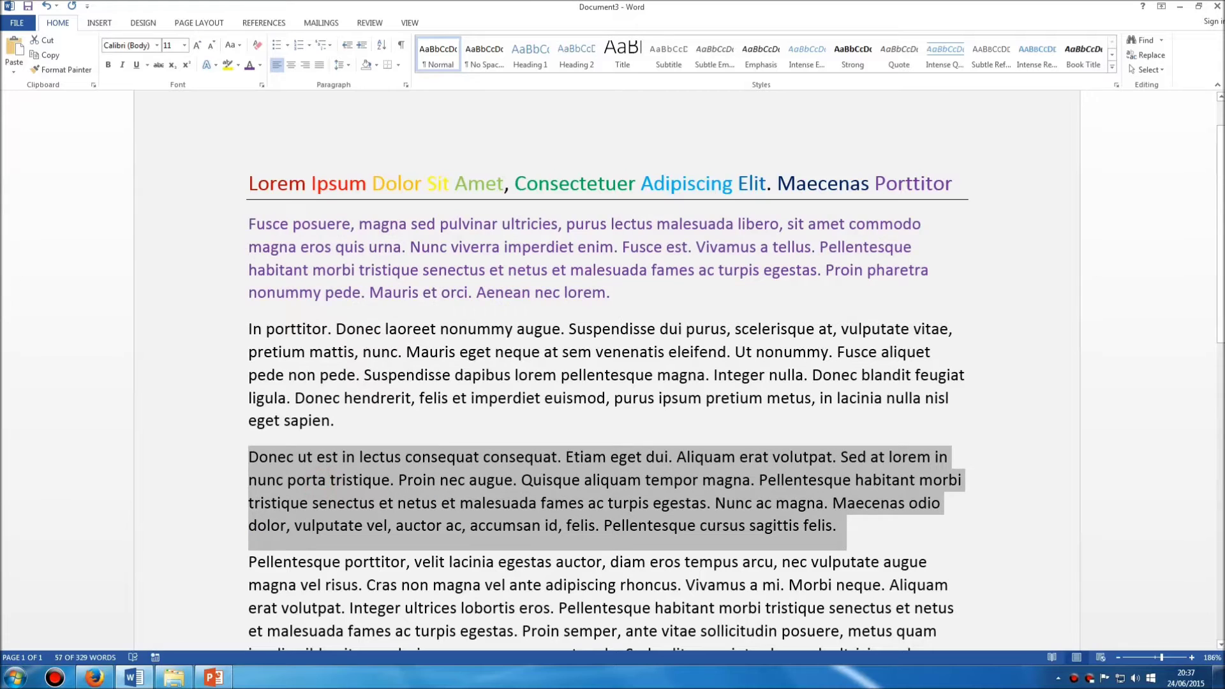
click(249, 64)
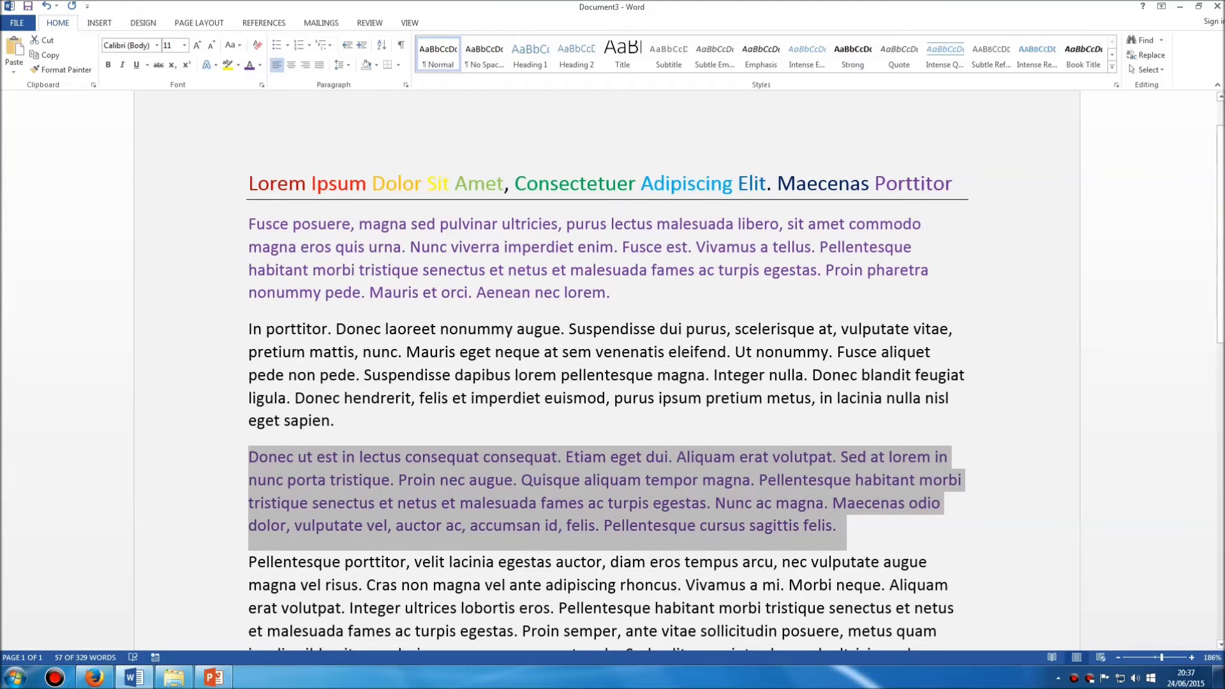
click(293, 351)
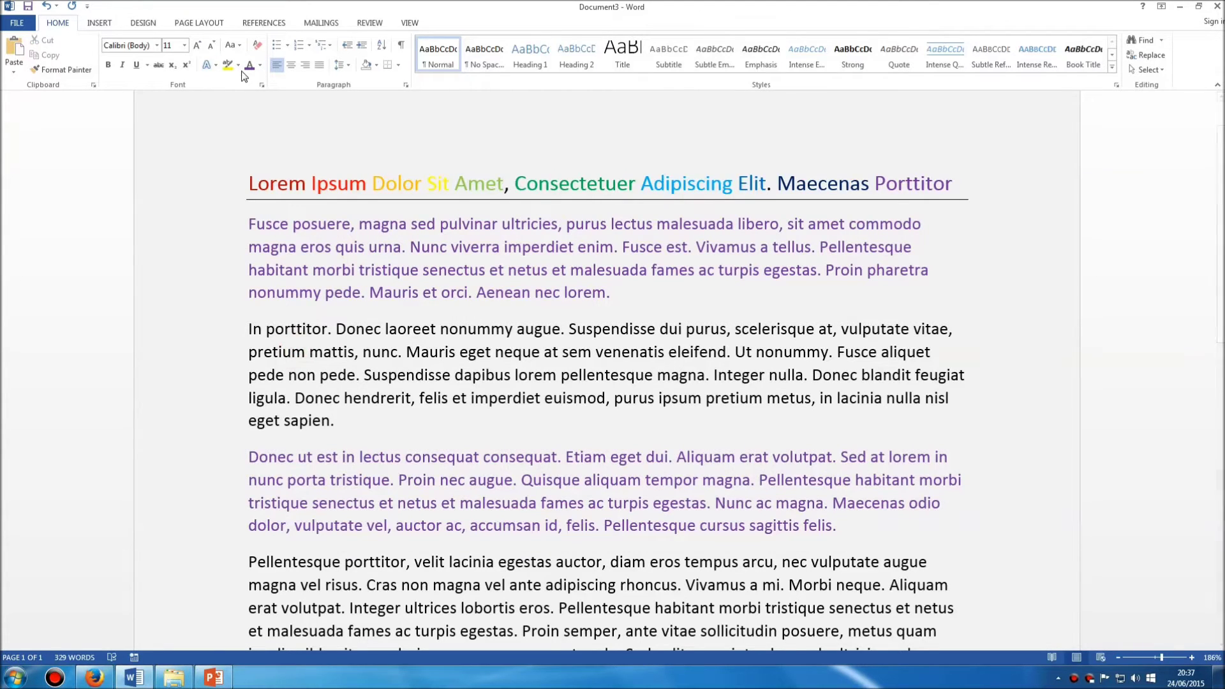
key(ctrl+z)
key(ctrl+z)
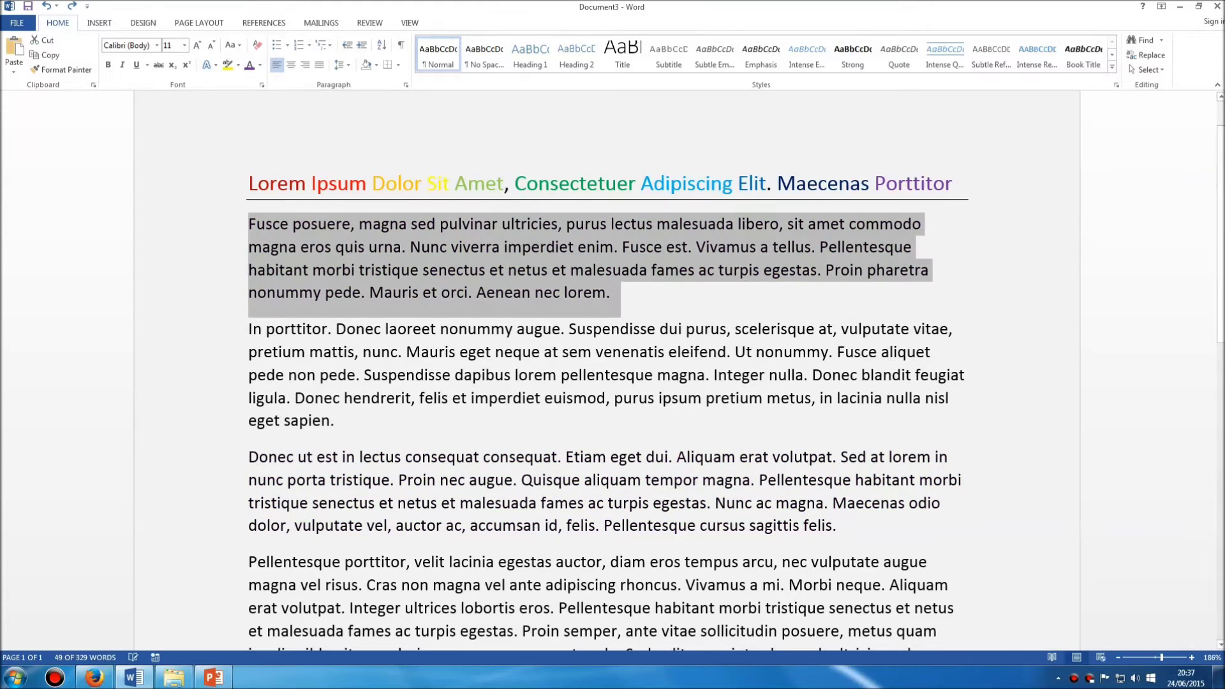
- Change the font colour of the first body paragraph to the standard red
click(307, 330)
triple_click(319, 268)
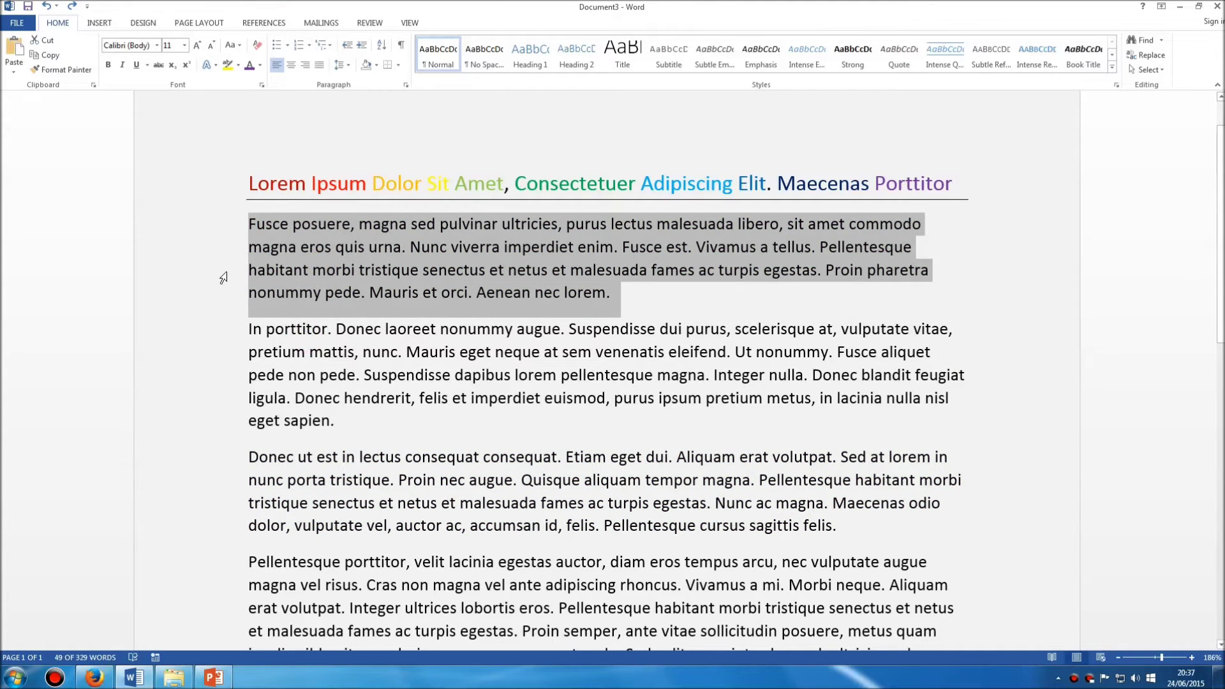
click(261, 66)
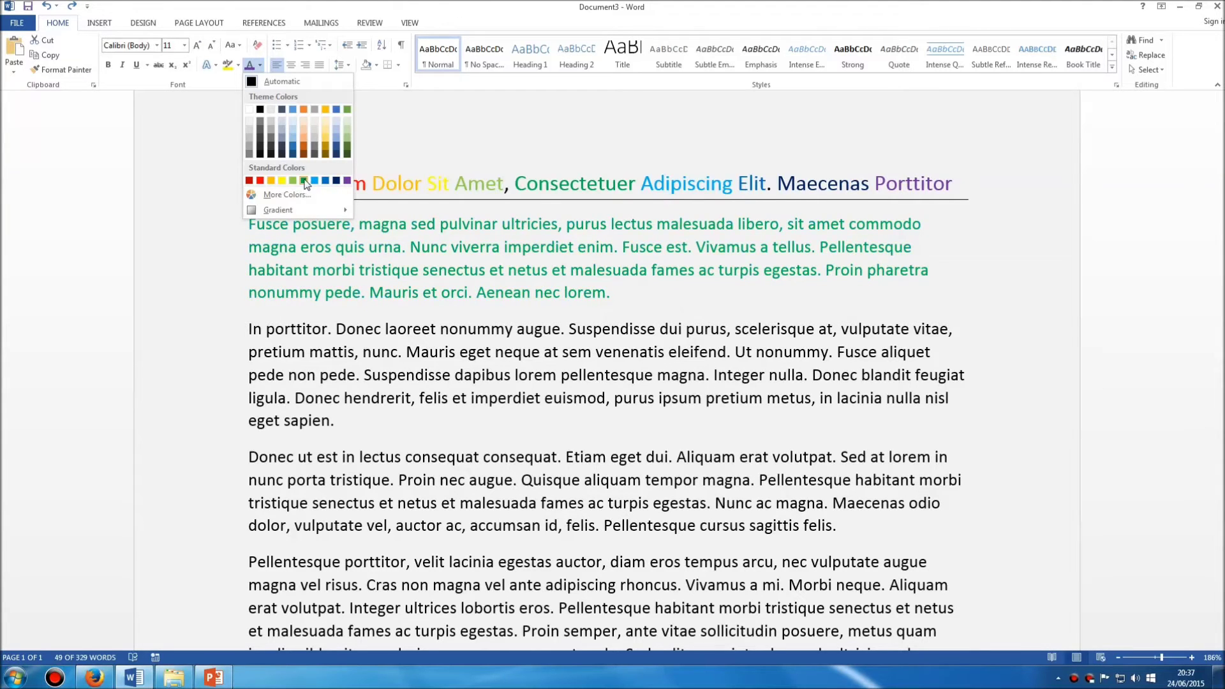
click(260, 182)
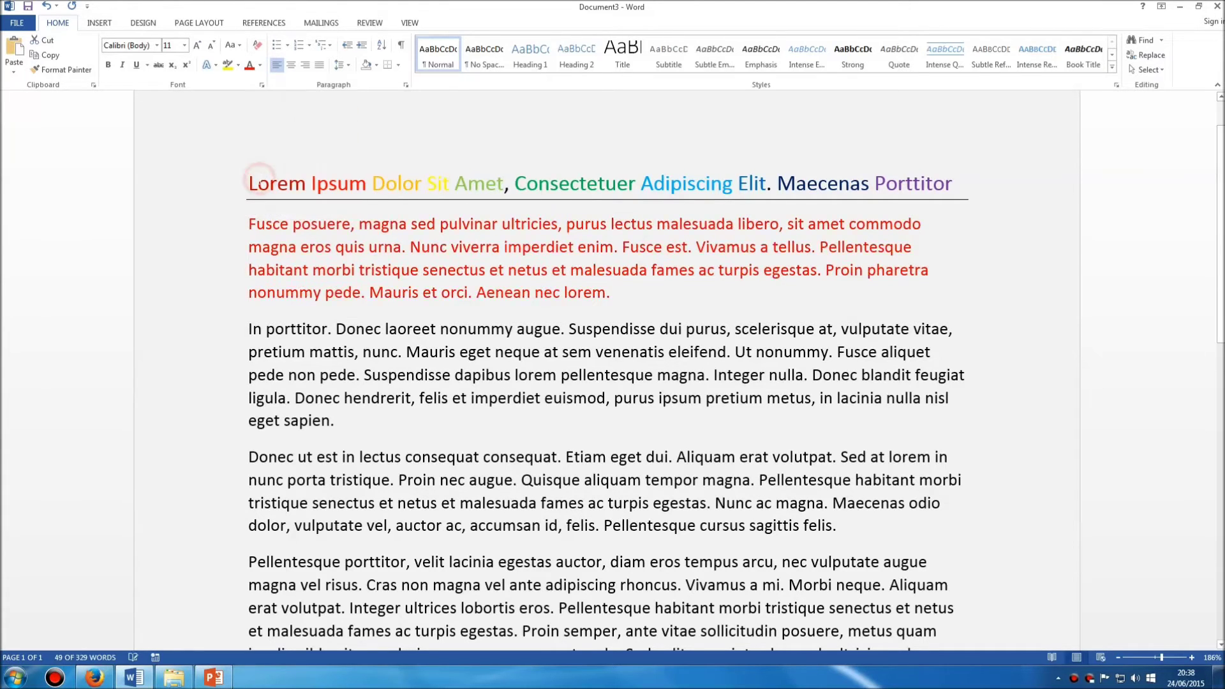
click(319, 304)
- Open the extended font colour choices for the first body paragraph and try various standard palette swatches, including light green and grey shades
triple_click(313, 246)
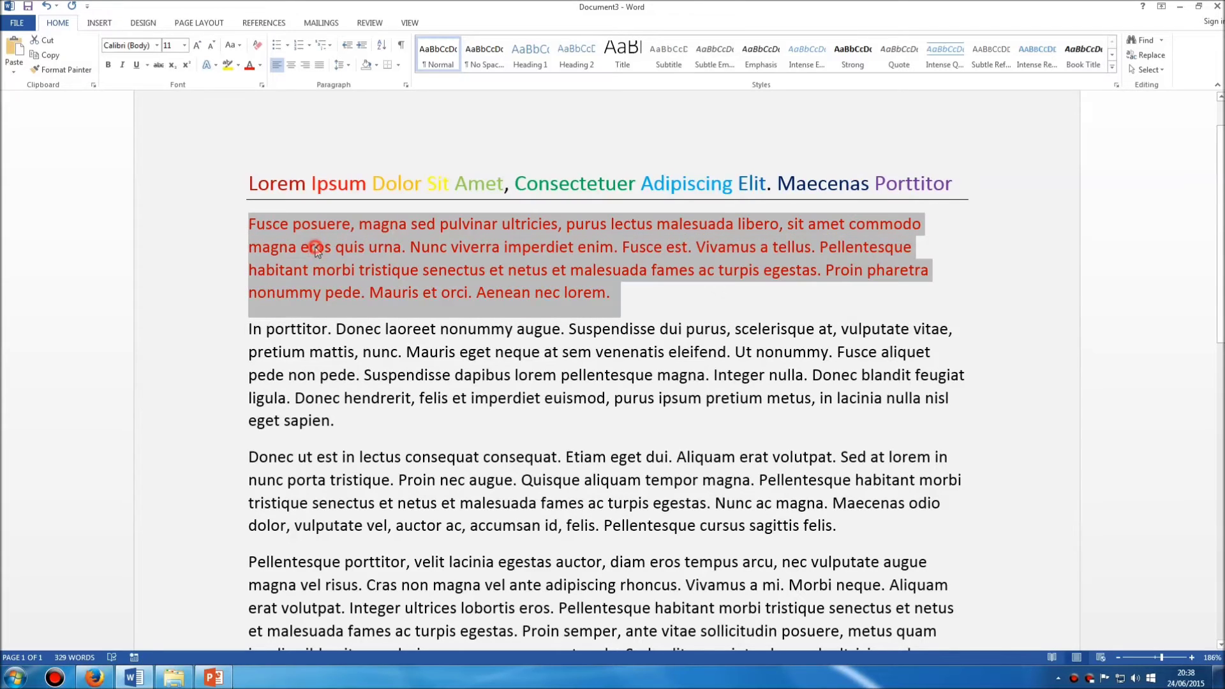
click(260, 65)
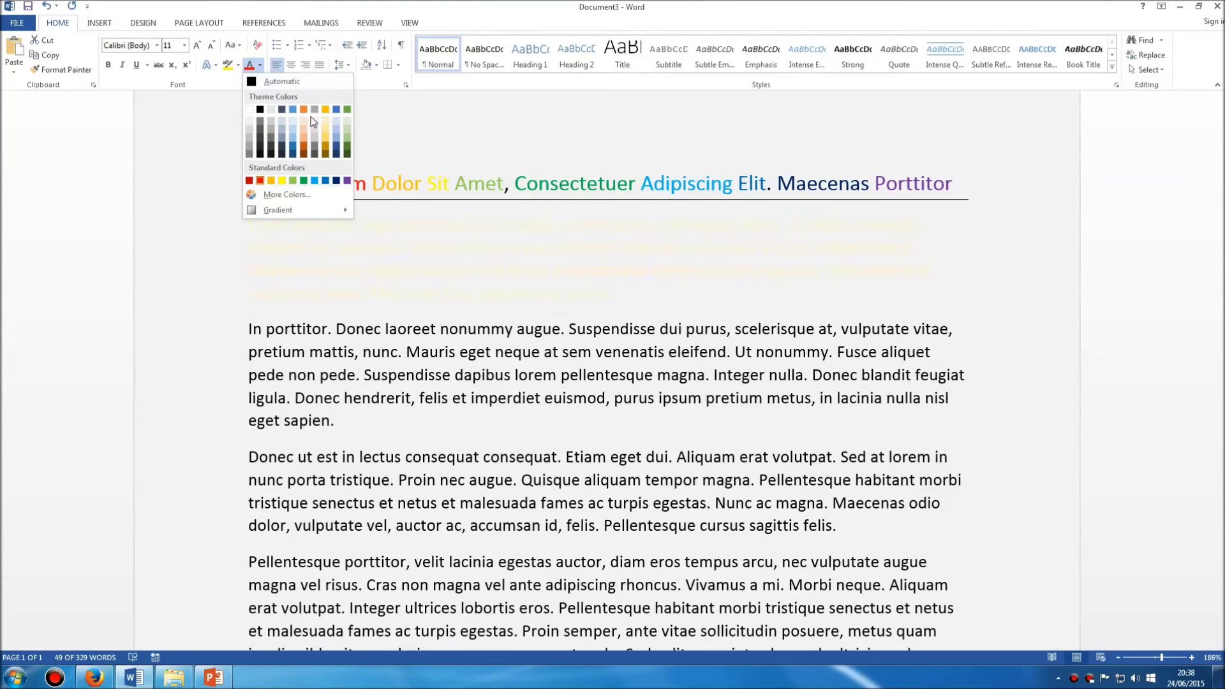
click(293, 194)
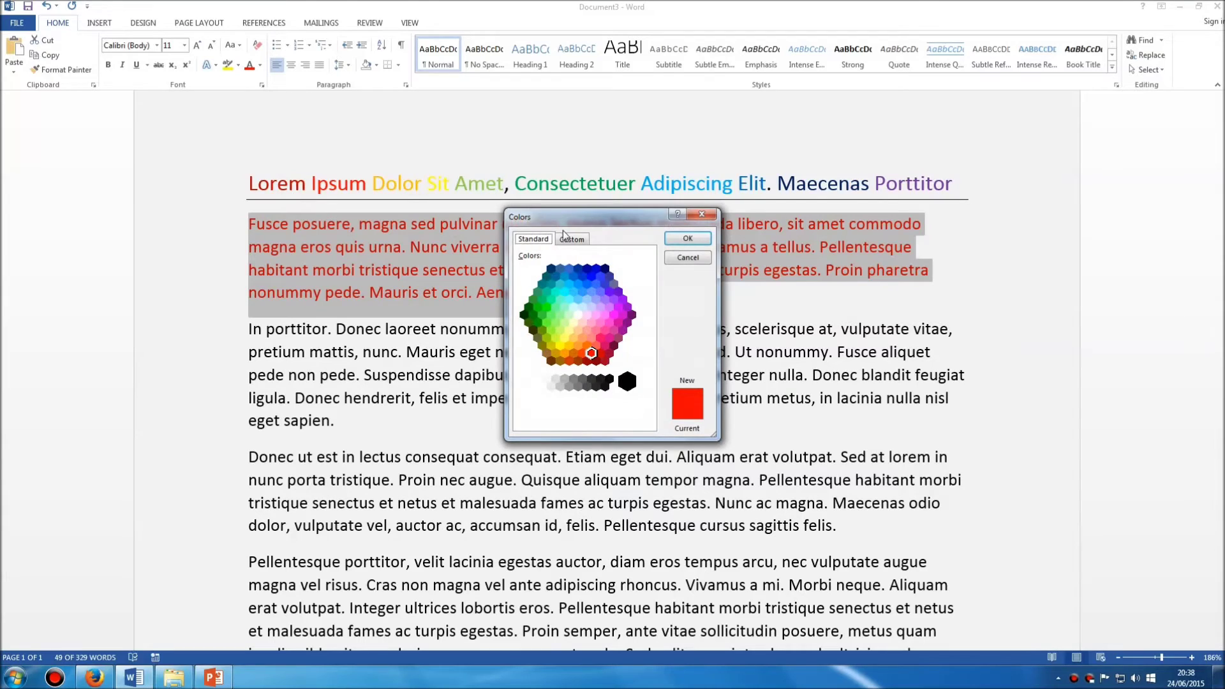
drag(589, 220, 530, 201)
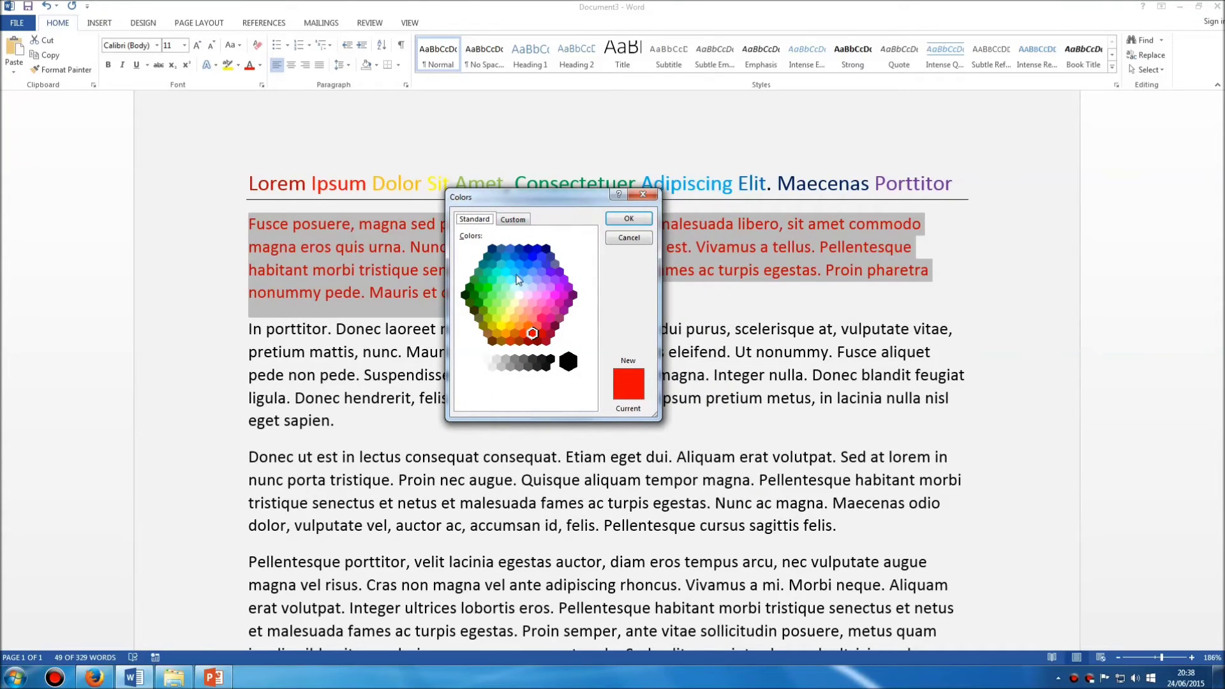
click(540, 305)
click(499, 294)
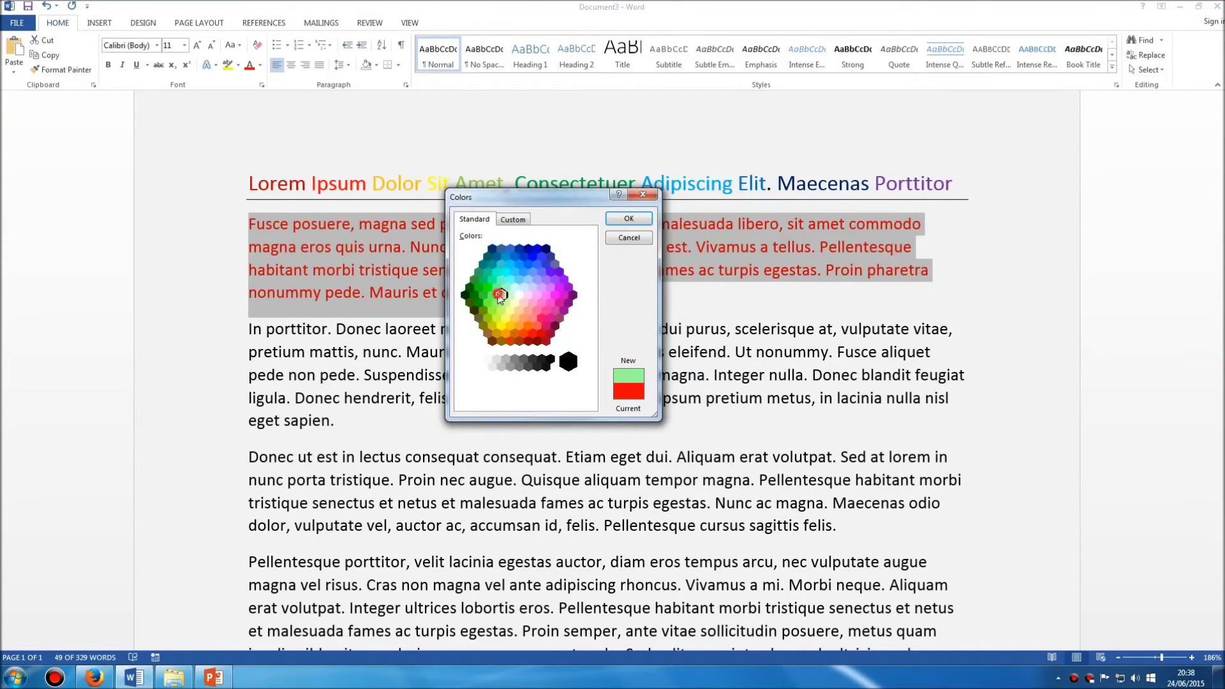
click(530, 270)
click(557, 290)
click(532, 315)
click(502, 310)
click(495, 281)
click(506, 272)
click(523, 285)
click(506, 303)
click(489, 288)
click(488, 270)
click(494, 262)
click(517, 255)
click(537, 266)
click(538, 295)
click(533, 318)
click(510, 324)
click(488, 302)
click(492, 278)
click(513, 278)
click(519, 309)
click(541, 302)
click(542, 284)
click(542, 287)
click(553, 295)
click(531, 312)
click(502, 365)
click(519, 364)
click(494, 358)
click(501, 362)
click(546, 362)
click(515, 361)
- Try a custom teal font colour with RGB values 87, 231, 186, and close the colour dialog without applying it
click(513, 222)
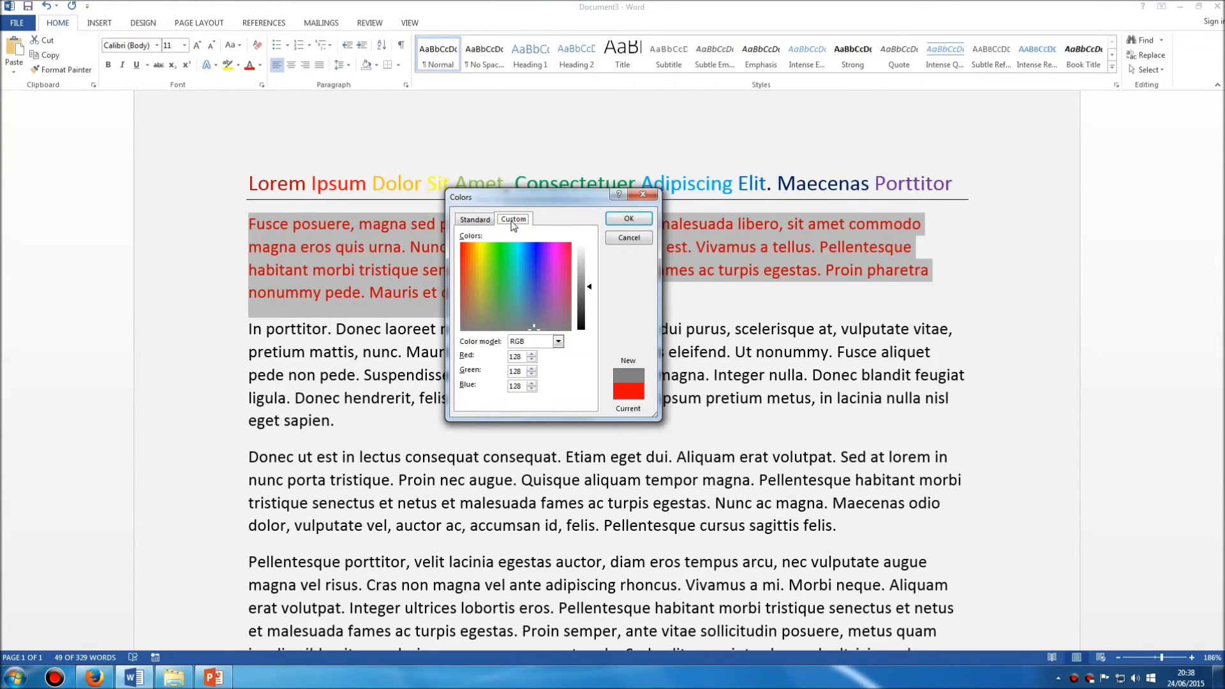
drag(534, 296, 528, 261)
mouse_move(585, 292)
mouse_down()
mouse_move(585, 280)
mouse_move(585, 304)
mouse_up()
drag(539, 269, 589, 275)
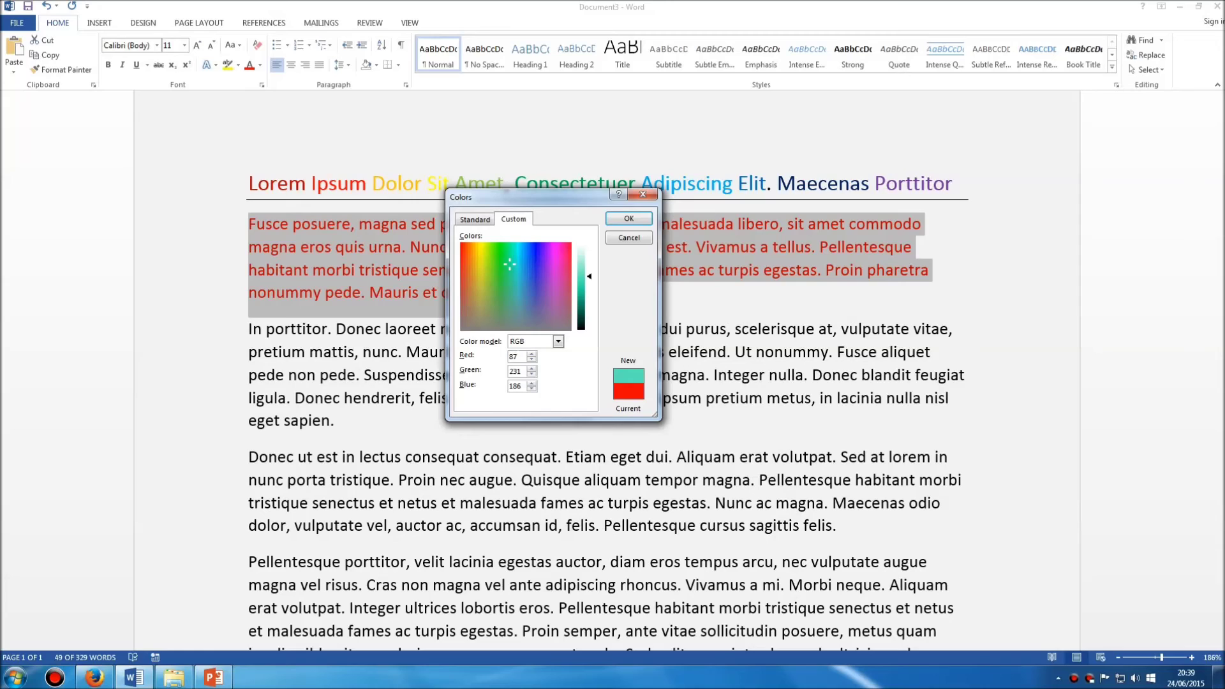
click(471, 223)
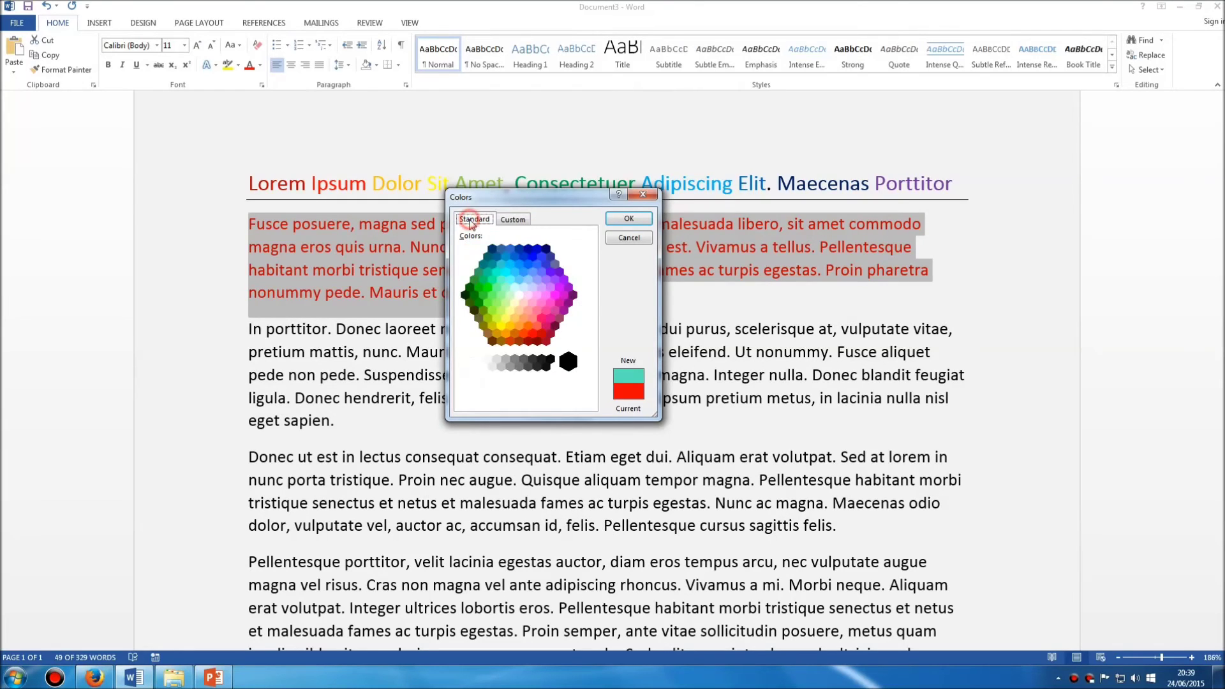
click(627, 238)
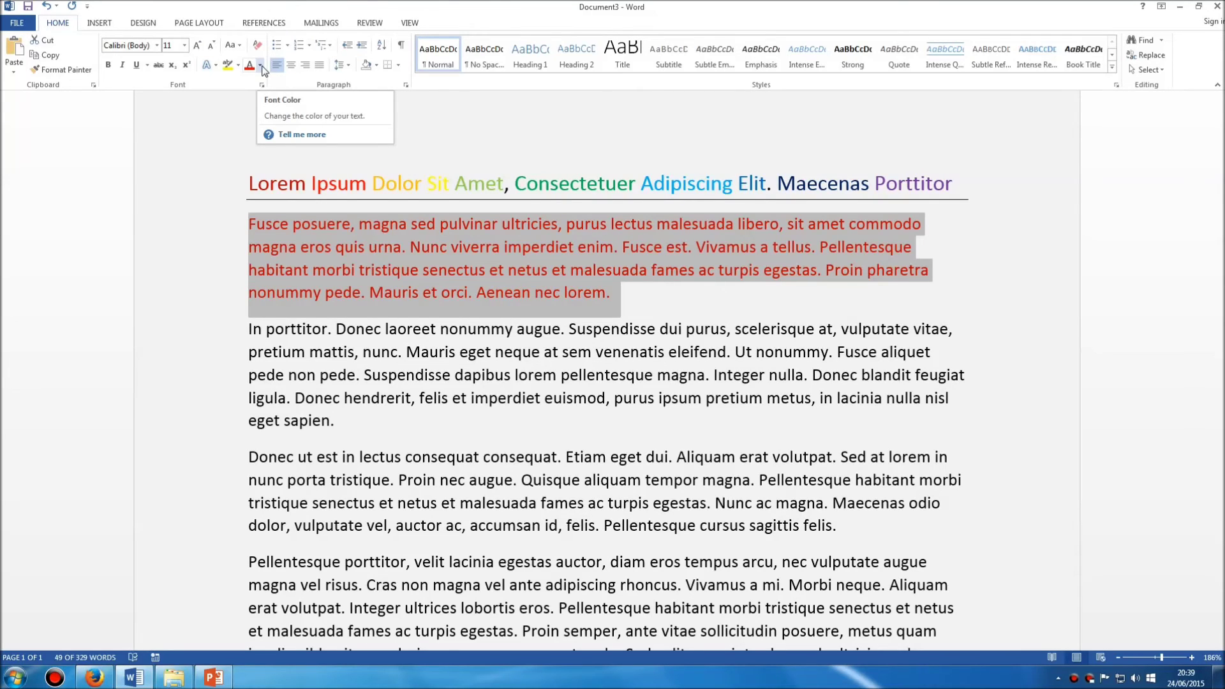
- Set the first body paragraph's font colour to the lightest gold theme shade
click(261, 66)
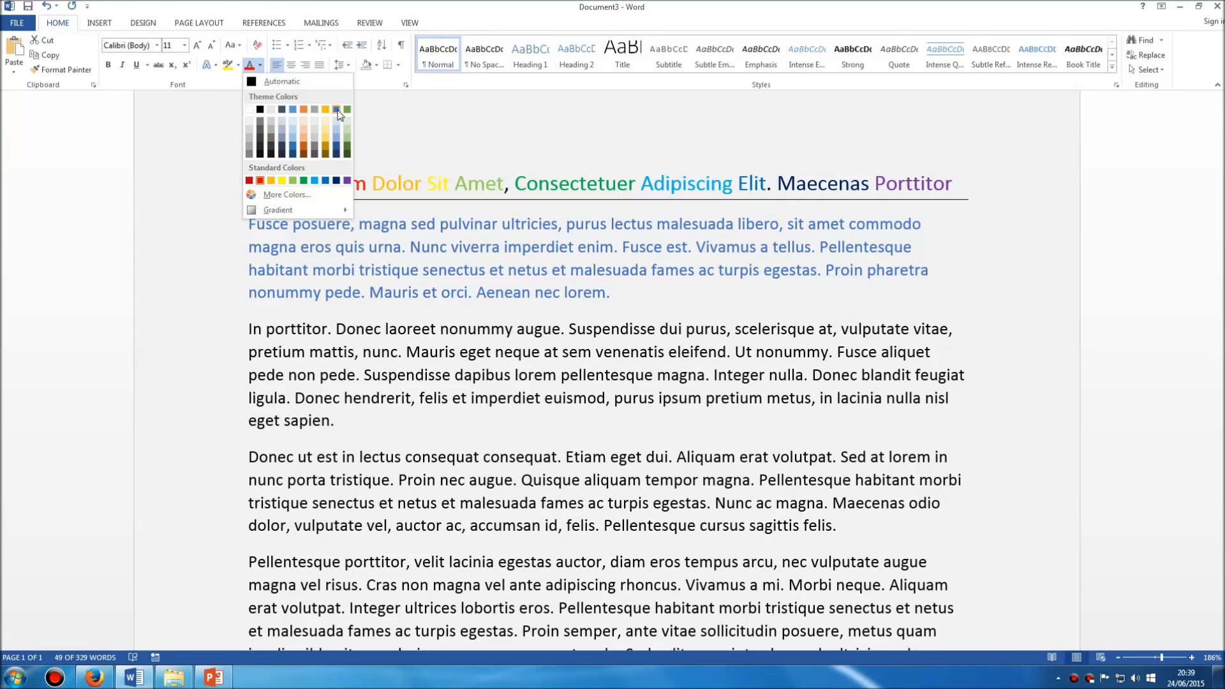
click(326, 126)
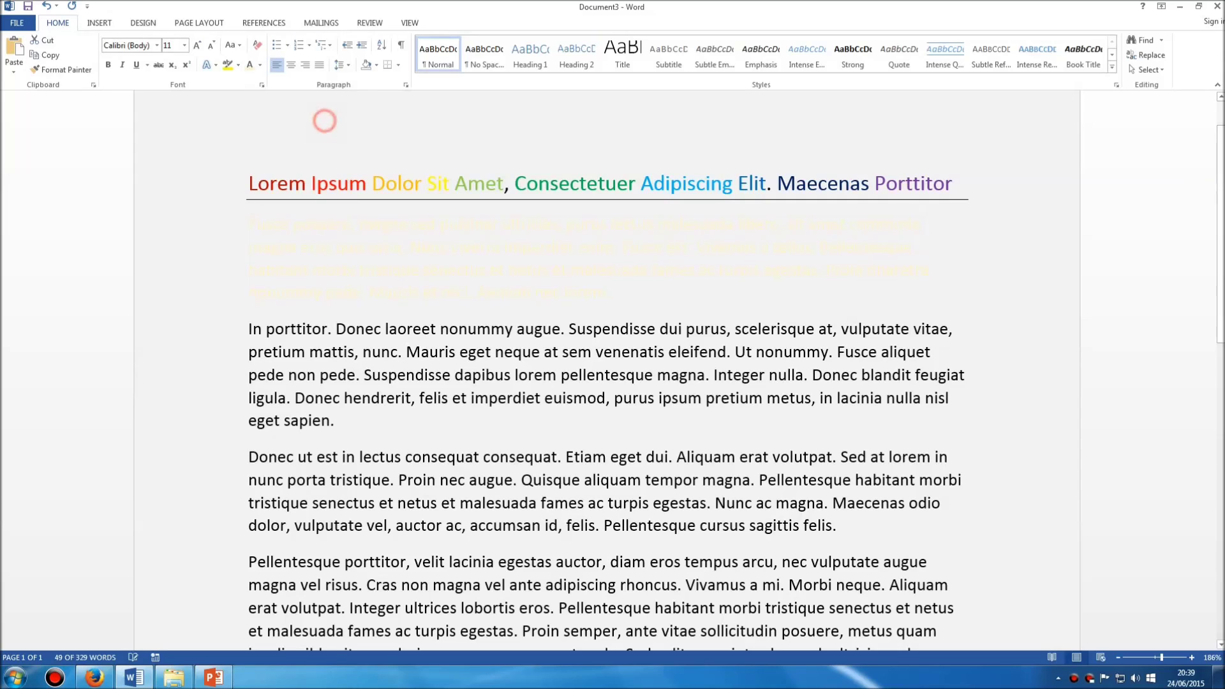
click(372, 396)
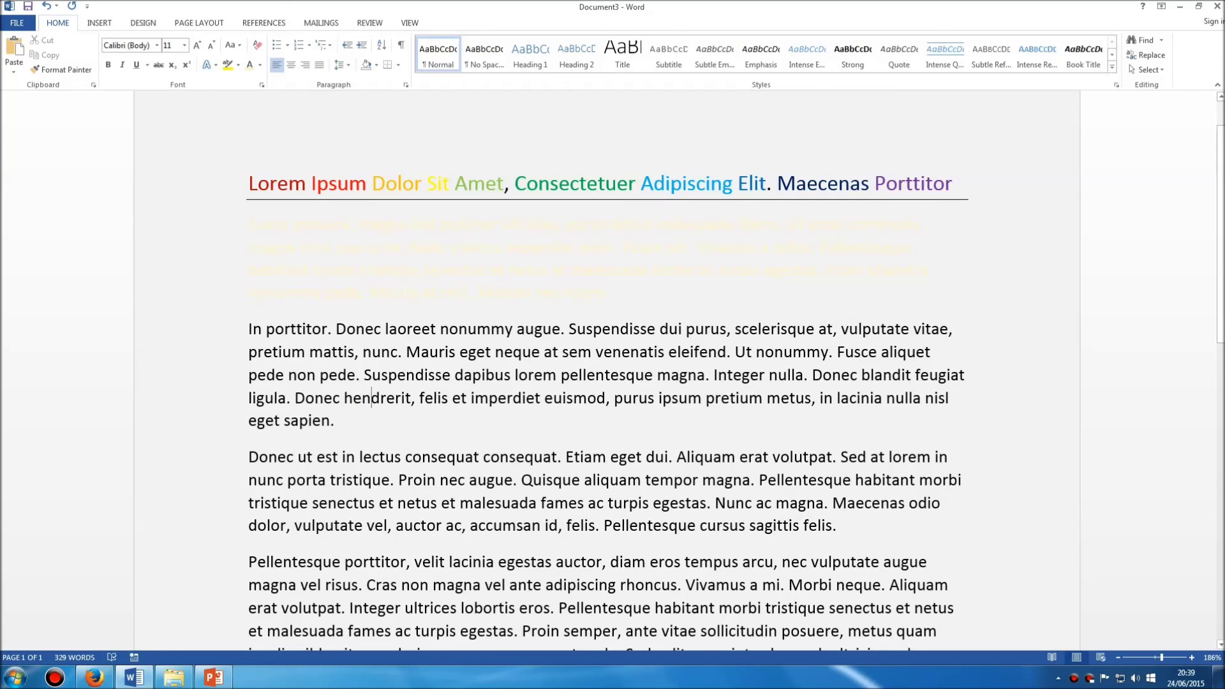
- Recolour the pale gold first body paragraph with the standard red font colour and deselect it
drag(193, 236, 191, 299)
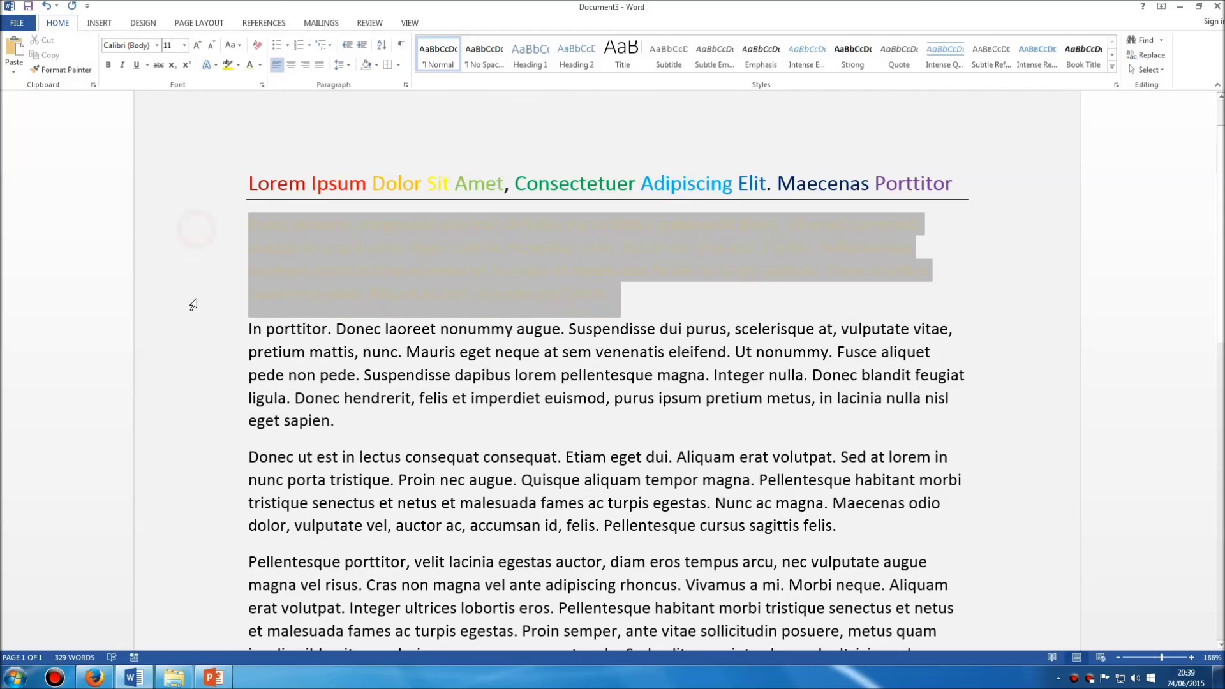
click(260, 66)
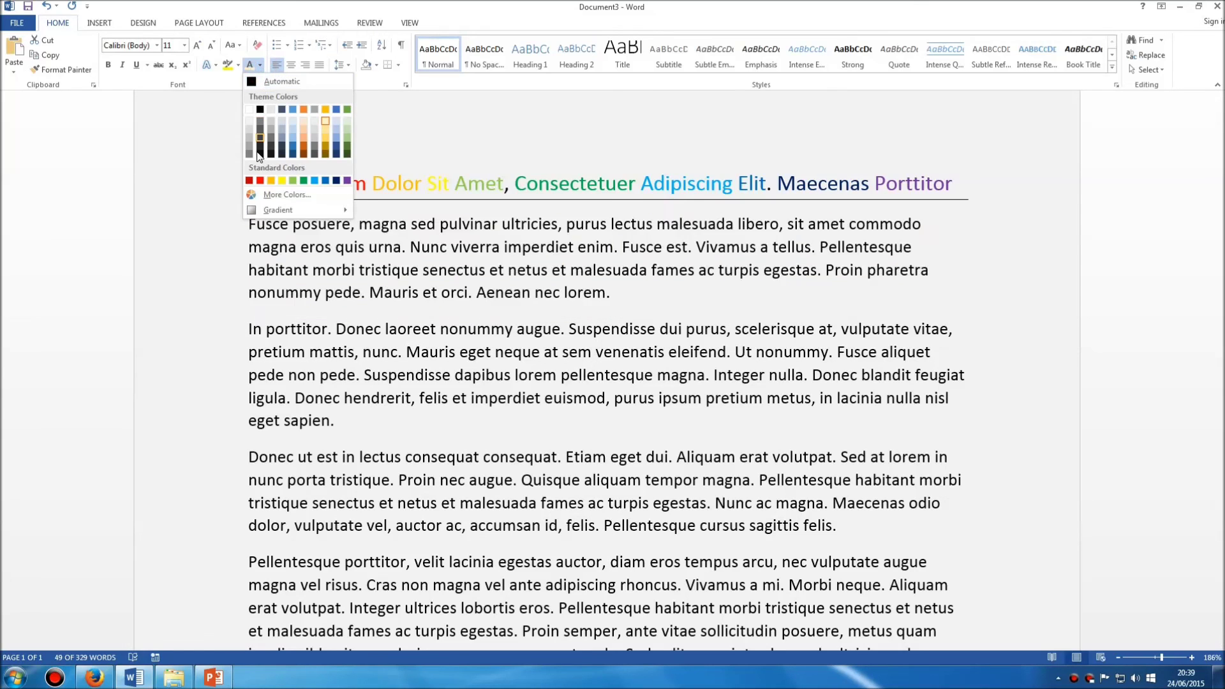
click(261, 186)
click(343, 351)
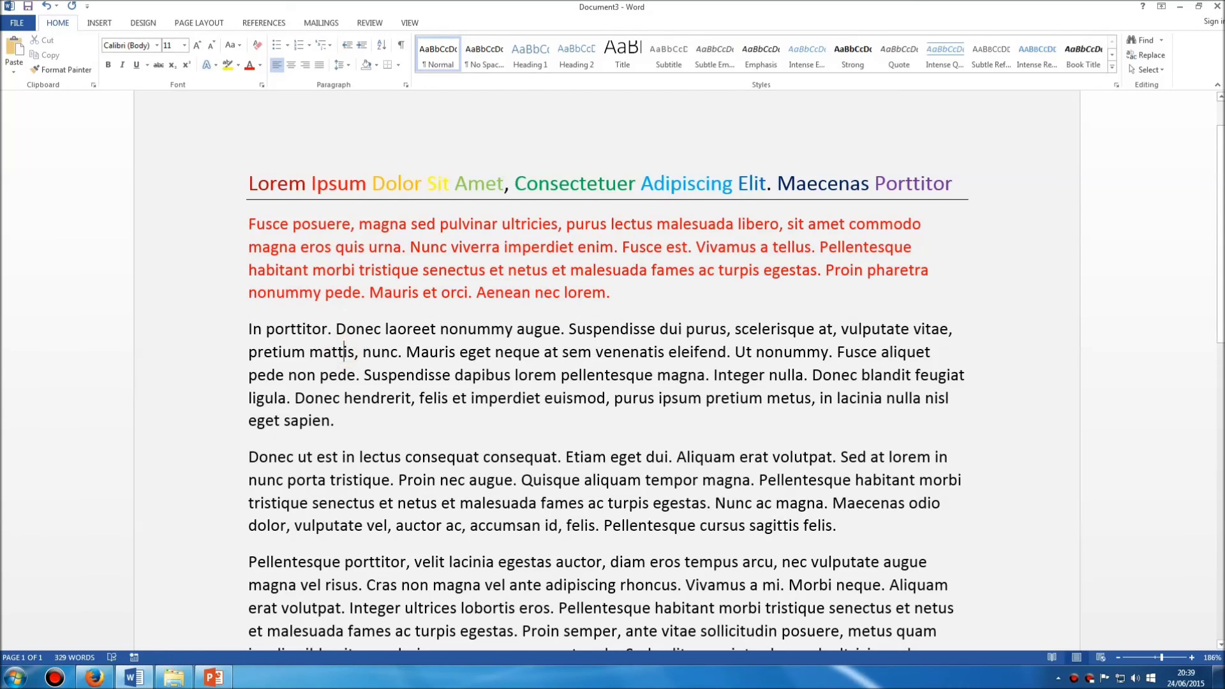